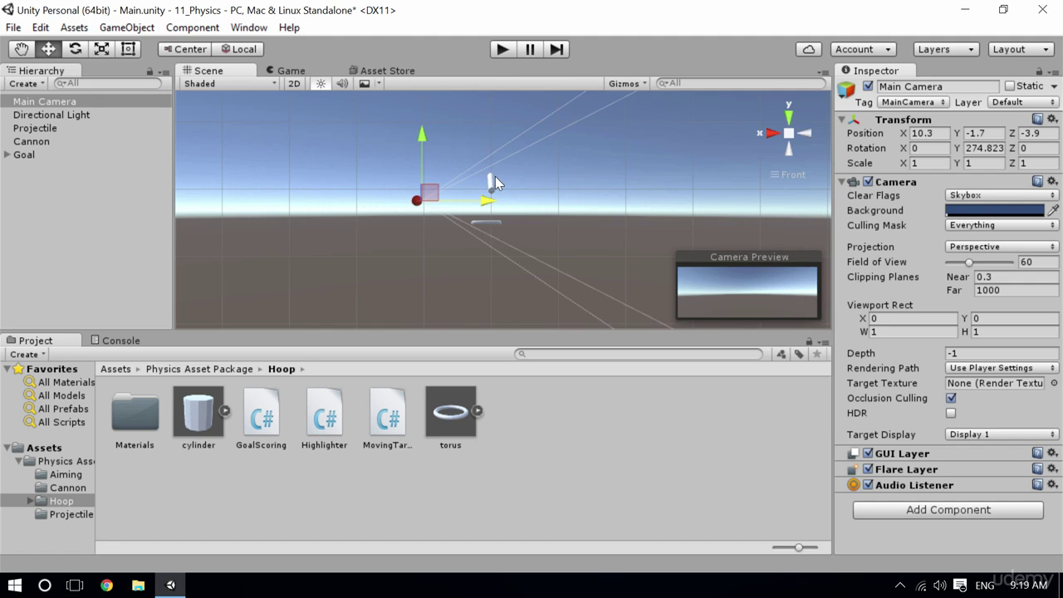
# Play-test the scene, then select the Goal hoop and tilt it toward the cannon.
pyautogui.click(501, 49)
pyautogui.click(502, 49)
pyautogui.rightClick(322, 153)
pyautogui.moveTo(320, 147); pyautogui.dragTo(488, 223, button='right')
pyautogui.click(488, 223)
pyautogui.click(74, 49)
pyautogui.moveTo(542, 176); pyautogui.dragTo(101, 154)
# Raise the hoop and push it back to Y 3.8, Z -13.4, then play-test it.
pyautogui.click(48, 49)
pyautogui.moveTo(498, 214); pyautogui.dragTo(453, 151)
pyautogui.click(500, 49)
pyautogui.click(503, 49)
# Check the camera's view of the hoop, then look down on the scene from Top view.
pyautogui.click(290, 72)
pyautogui.click(238, 72)
pyautogui.click(789, 116)
# Slide the Main Camera across the ground plane and turn it toward the hoop.
pyautogui.click(44, 101)
pyautogui.moveTo(577, 209); pyautogui.dragTo(552, 156)
pyautogui.click(75, 51)
pyautogui.moveTo(615, 192); pyautogui.dragTo(534, 63)
# Preview the camera view, then raise the camera higher from the side view.
pyautogui.click(292, 70)
pyautogui.click(217, 71)
pyautogui.click(802, 134)
pyautogui.press('w')
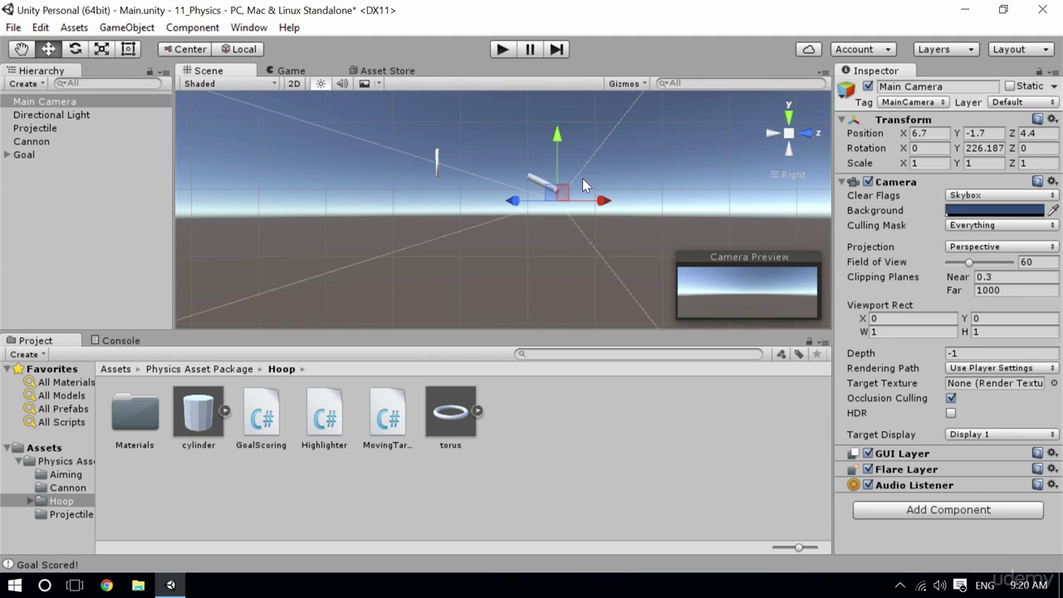
pyautogui.moveTo(558, 136); pyautogui.dragTo(547, 100)
pyautogui.click(283, 72)
# Play-test the new camera framing twice.
pyautogui.click(506, 48)
pyautogui.click(505, 50)
pyautogui.click(503, 50)
pyautogui.click(503, 51)
# Drag the Projectile object into Physics Asset Package > Projectile and inspect the new prefab.
pyautogui.click(101, 198)
pyautogui.click(72, 127)
pyautogui.click(123, 369)
pyautogui.doubleClick(136, 412)
pyautogui.click(207, 415)
pyautogui.click(295, 415)
pyautogui.doubleClick(307, 417)
pyautogui.moveTo(41, 131); pyautogui.dragTo(380, 438)
pyautogui.click(212, 486)
pyautogui.click(135, 411)
# Break the scene Projectile's prefab instance from the GameObject menu.
pyautogui.click(78, 117)
pyautogui.click(79, 129)
pyautogui.click(940, 87)
pyautogui.click(326, 419)
pyautogui.click(35, 129)
pyautogui.click(124, 28)
pyautogui.click(235, 294)
# Rename the scene Projectile to ProjectileSpawner.
pyautogui.click(34, 155)
pyautogui.click(37, 128)
pyautogui.click(141, 412)
pyautogui.click(63, 128)
pyautogui.click(952, 86)
pyautogui.write('Spawner')
pyautogui.press('Return')
# Remove the Sphere Collider and Rigidbody components from ProjectileSpawner.
pyautogui.scroll(-4, 879, 399)
pyautogui.click(1039, 99)
pyautogui.click(1002, 142)
pyautogui.click(1040, 318)
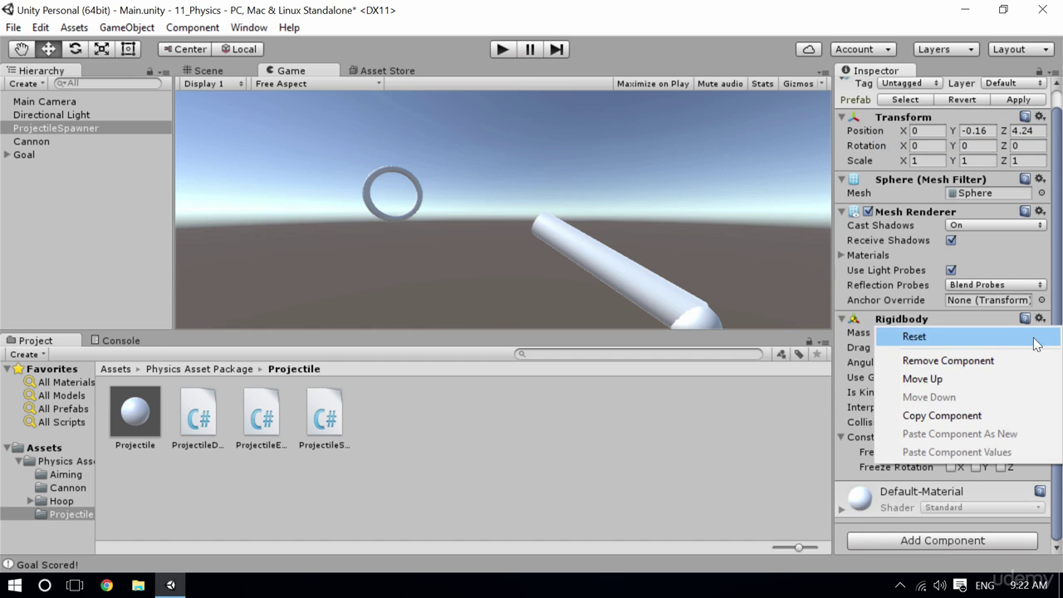
pyautogui.click(947, 360)
pyautogui.click(202, 72)
# Nudge ProjectileSpawner to the cannon mouth, add its script, and assign the Projectile prefab as prototype.
pyautogui.keyDown('alt'); pyautogui.moveTo(525, 116); pyautogui.dragTo(328, 167); pyautogui.keyUp('alt')
pyautogui.moveTo(530, 189); pyautogui.dragTo(575, 150)
pyautogui.moveTo(606, 116); pyautogui.dragTo(608, 119)
pyautogui.moveTo(535, 185); pyautogui.dragTo(535, 185)
pyautogui.moveTo(331, 423); pyautogui.dragTo(982, 469)
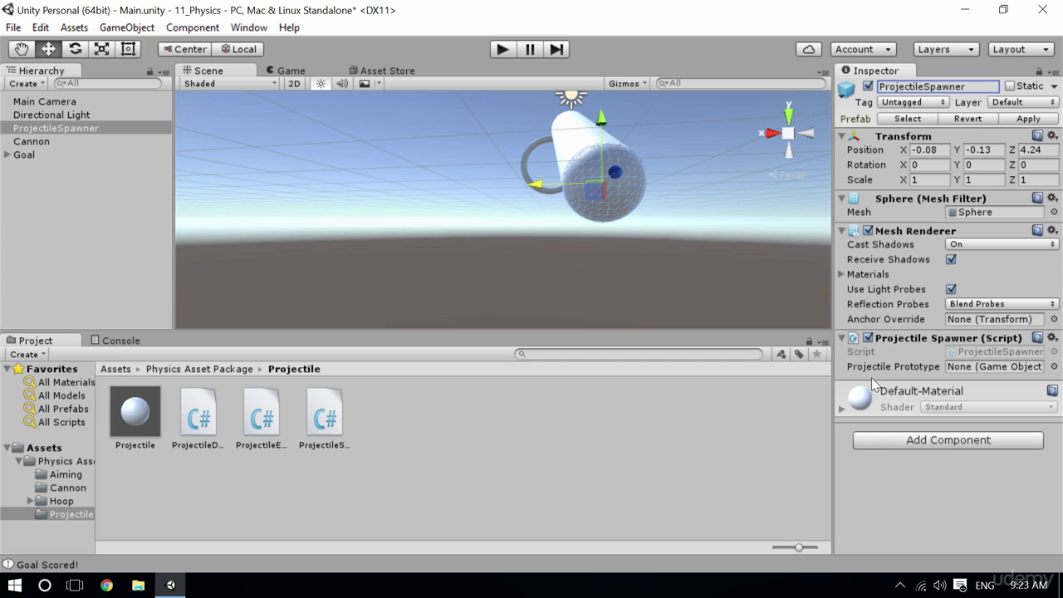
pyautogui.moveTo(135, 415); pyautogui.dragTo(1001, 370)
pyautogui.click(502, 50)
pyautogui.click(378, 196)
pyautogui.click(377, 197)
pyautogui.click(567, 293)
pyautogui.click(567, 291)
pyautogui.click(567, 291)
pyautogui.click(567, 290)
pyautogui.click(567, 291)
pyautogui.click(567, 292)
pyautogui.click(567, 291)
pyautogui.click(566, 292)
pyautogui.click(564, 291)
pyautogui.click(562, 291)
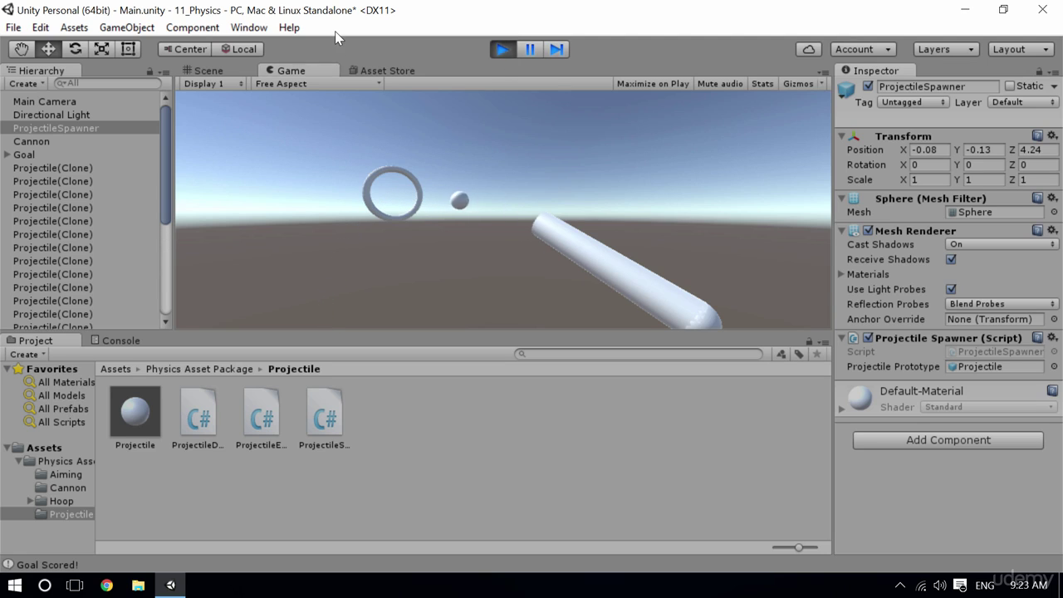
pyautogui.hotkey('ctrl', 'p')
pyautogui.keyDown('alt'); pyautogui.moveTo(359, 164); pyautogui.dragTo(823, 282); pyautogui.keyUp('alt')
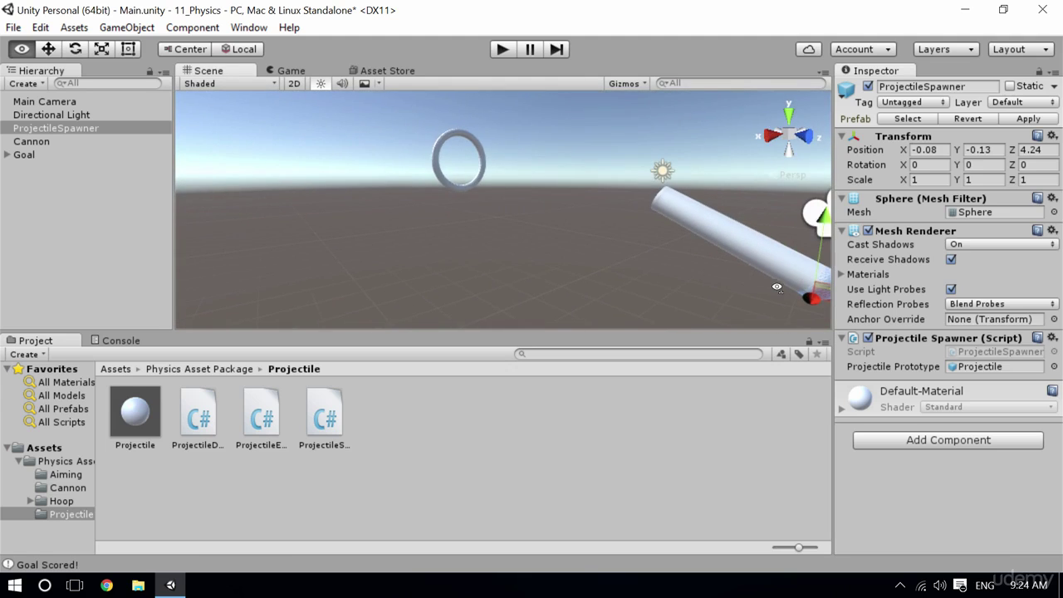
# Attach the MovingTarget script from the Hoop folder to the Goal.
pyautogui.click(191, 370)
pyautogui.doubleClick(260, 414)
pyautogui.click(400, 412)
pyautogui.moveTo(387, 412); pyautogui.dragTo(39, 156)
# Play the scene and fire repeated volleys of projectiles at the sliding hoop.
pyautogui.click(503, 49)
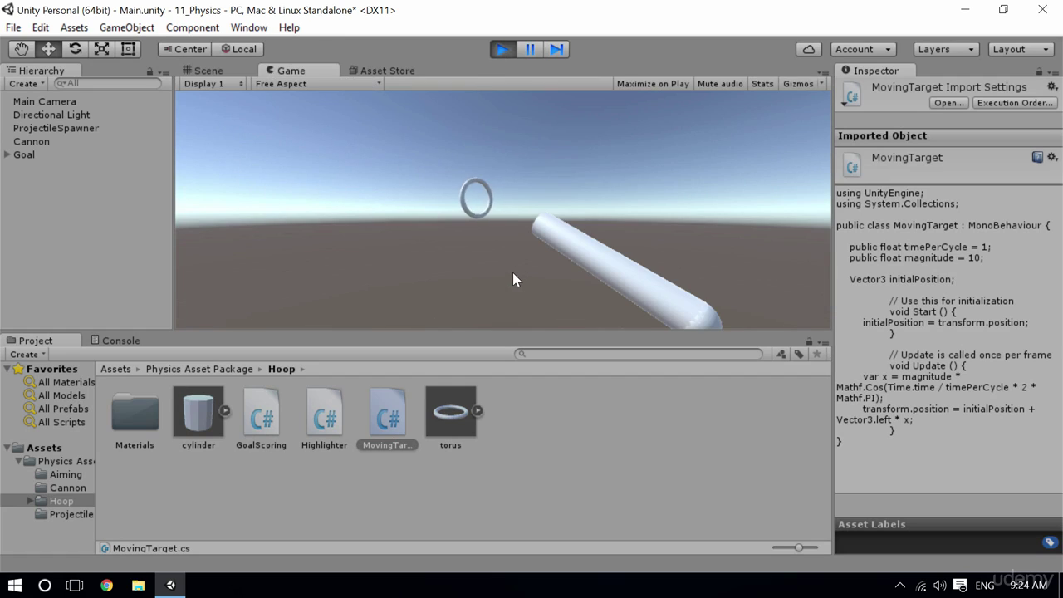
pyautogui.click(341, 181)
pyautogui.click(341, 181)
pyautogui.click(342, 189)
pyautogui.click(342, 188)
pyautogui.click(343, 188)
pyautogui.click(343, 188)
pyautogui.click(342, 188)
pyautogui.click(343, 189)
pyautogui.click(343, 189)
pyautogui.click(343, 188)
pyautogui.click(342, 189)
pyautogui.click(343, 188)
pyautogui.click(343, 189)
pyautogui.click(343, 189)
pyautogui.click(343, 188)
pyautogui.click(343, 188)
pyautogui.click(342, 188)
pyautogui.click(343, 189)
pyautogui.click(346, 188)
pyautogui.click(346, 188)
pyautogui.click(346, 189)
pyautogui.click(346, 189)
pyautogui.click(346, 189)
pyautogui.click(346, 189)
pyautogui.click(346, 190)
pyautogui.click(346, 189)
pyautogui.click(346, 189)
pyautogui.click(346, 189)
pyautogui.click(346, 189)
pyautogui.click(346, 190)
pyautogui.click(346, 190)
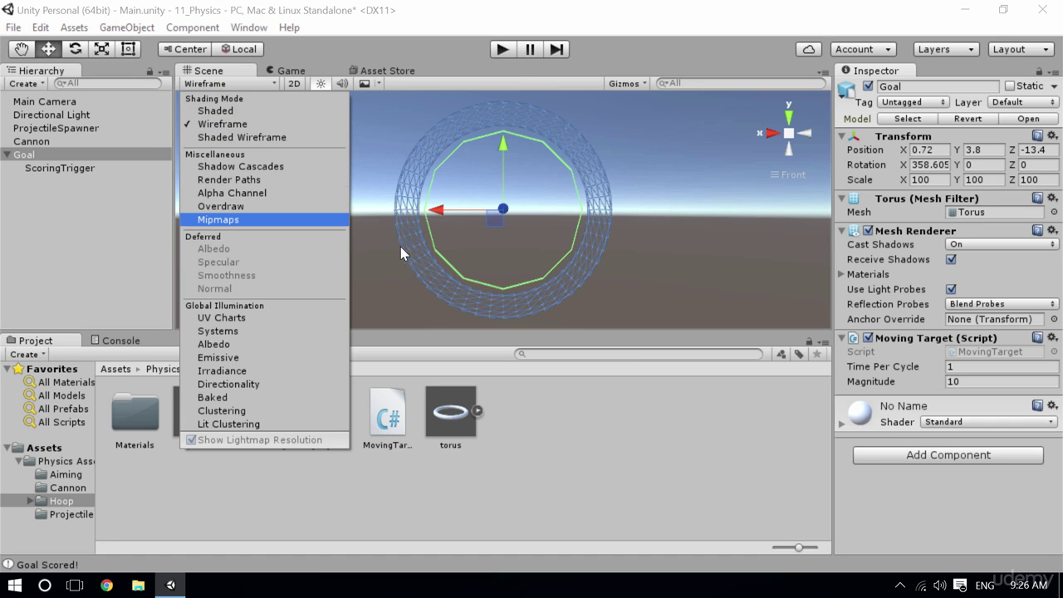
# Create an empty child object under Goal and name it Collider.
pyautogui.click(404, 303)
pyautogui.click(74, 155)
pyautogui.rightClick(74, 156)
pyautogui.click(166, 292)
pyautogui.click(938, 86)
pyautogui.write('Collider')
pyautogui.press('Return')
pyautogui.click(923, 190)
# Add a Capsule Collider to Collider, then test-scale the Goal torus and restore it to 100.
pyautogui.click(913, 288)
pyautogui.click(25, 154)
pyautogui.scroll(5, 431, 182)
pyautogui.scroll(-5, 555, 251)
pyautogui.scroll(4, 571, 266)
pyautogui.click(100, 49)
pyautogui.moveTo(503, 210); pyautogui.dragTo(331, 148)
pyautogui.moveTo(484, 240); pyautogui.dragTo(552, 259)
# Shrink the Collider object to a small size and lengthen the capsule's height.
pyautogui.click(40, 181)
pyautogui.moveTo(505, 210); pyautogui.dragTo(452, 330)
pyautogui.moveTo(503, 211); pyautogui.dragTo(476, 264)
pyautogui.keyDown('alt'); pyautogui.moveTo(594, 261); pyautogui.dragTo(531, 270); pyautogui.keyUp('alt')
pyautogui.moveTo(901, 291); pyautogui.dragTo(955, 294)
# Enter a capsule height of 5, then adjust it down to 3.48.
pyautogui.click(954, 293)
pyautogui.write('5')
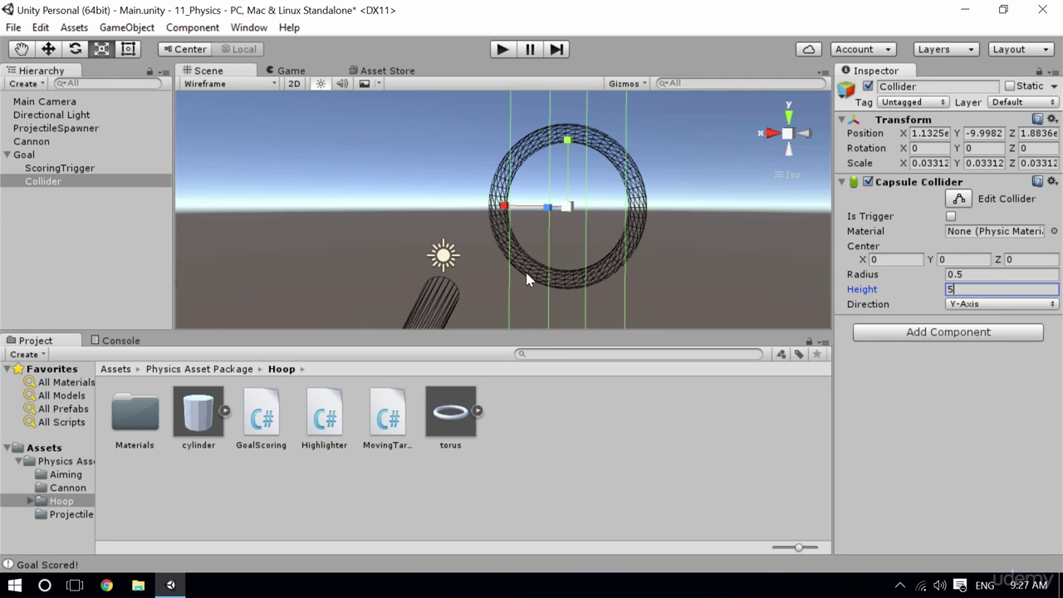
pyautogui.keyDown('alt'); pyautogui.moveTo(757, 214); pyautogui.dragTo(693, 241); pyautogui.keyUp('alt')
pyautogui.scroll(-4, 691, 242)
pyautogui.scroll(-1, 689, 235)
pyautogui.press('Return')
pyautogui.moveTo(884, 290)
pyautogui.mouseDown()
pyautogui.moveTo(855, 296)
pyautogui.moveTo(869, 296)
pyautogui.mouseUp()
pyautogui.keyDown('alt'); pyautogui.moveTo(404, 261); pyautogui.dragTo(555, 235); pyautogui.keyUp('alt')
# Switch to the Front view and scale the Collider down to fit the hoop.
pyautogui.scroll(5, 540, 279)
pyautogui.keyDown('alt'); pyautogui.moveTo(467, 178); pyautogui.dragTo(503, 237); pyautogui.keyUp('alt')
pyautogui.click(789, 150)
pyautogui.click(101, 49)
pyautogui.moveTo(585, 225); pyautogui.dragTo(560, 282)
# Move the collider onto the hoop ring, then place Collider (1) at the right edge and duplicate it as Collider (2).
pyautogui.click(53, 51)
pyautogui.moveTo(578, 246); pyautogui.dragTo(514, 240)
pyautogui.hotkey('ctrl', 'd')
pyautogui.rightClick(63, 194)
pyautogui.click(49, 264)
pyautogui.click(97, 196)
pyautogui.moveTo(515, 236); pyautogui.dragTo(637, 239)
pyautogui.hotkey('ctrl', 'd')
# Rotate Collider (2) about 89 degrees on Z and move it to the ring's top.
pyautogui.press('e')
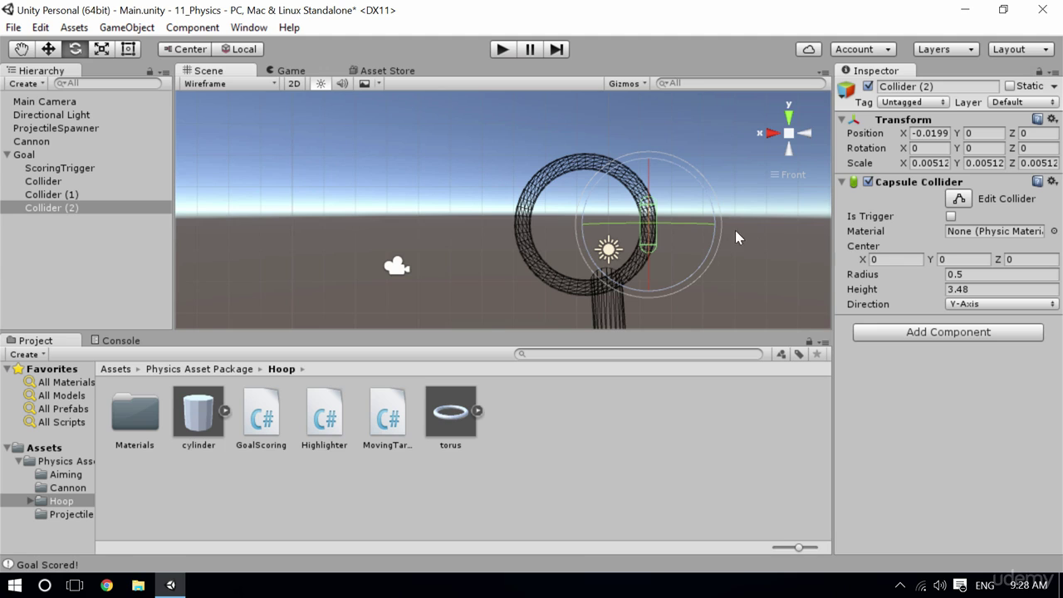
pyautogui.moveTo(474, 146); pyautogui.dragTo(747, 315)
pyautogui.moveTo(899, 370); pyautogui.dragTo(830, 362)
pyautogui.press('w')
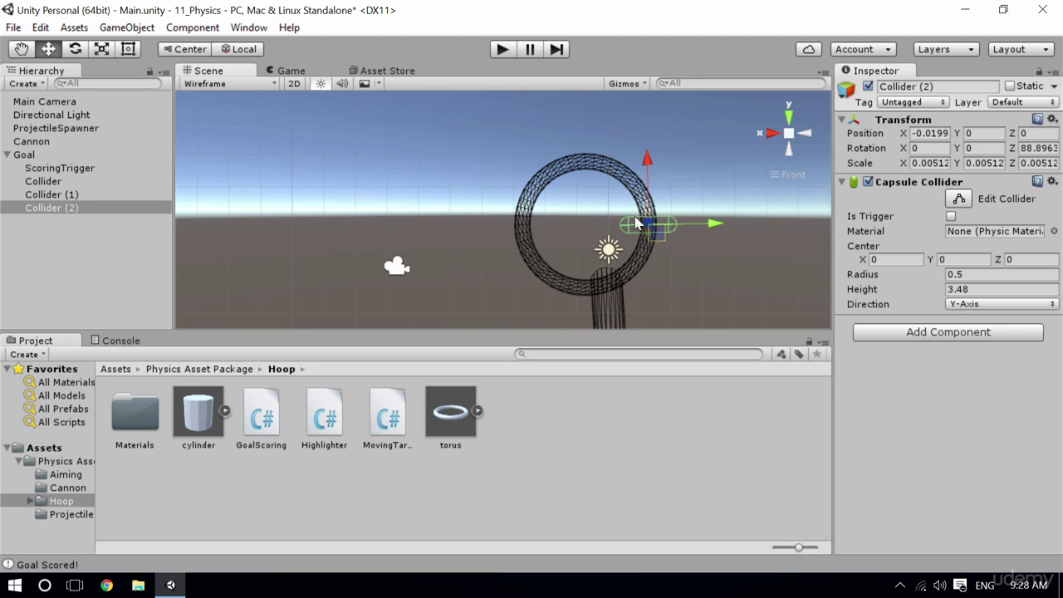
pyautogui.moveTo(615, 212); pyautogui.dragTo(595, 173)
# Duplicate into Collider (3), place it at the ring's bottom, then duplicate again into Collider (4).
pyautogui.hotkey('ctrl', 'd')
pyautogui.moveTo(589, 168); pyautogui.dragTo(595, 297)
pyautogui.moveTo(594, 297); pyautogui.dragTo(593, 296)
pyautogui.hotkey('ctrl', 'd')
# Tilt Collider (4) diagonally, setting its Z rotation to 45 degrees.
pyautogui.click(74, 49)
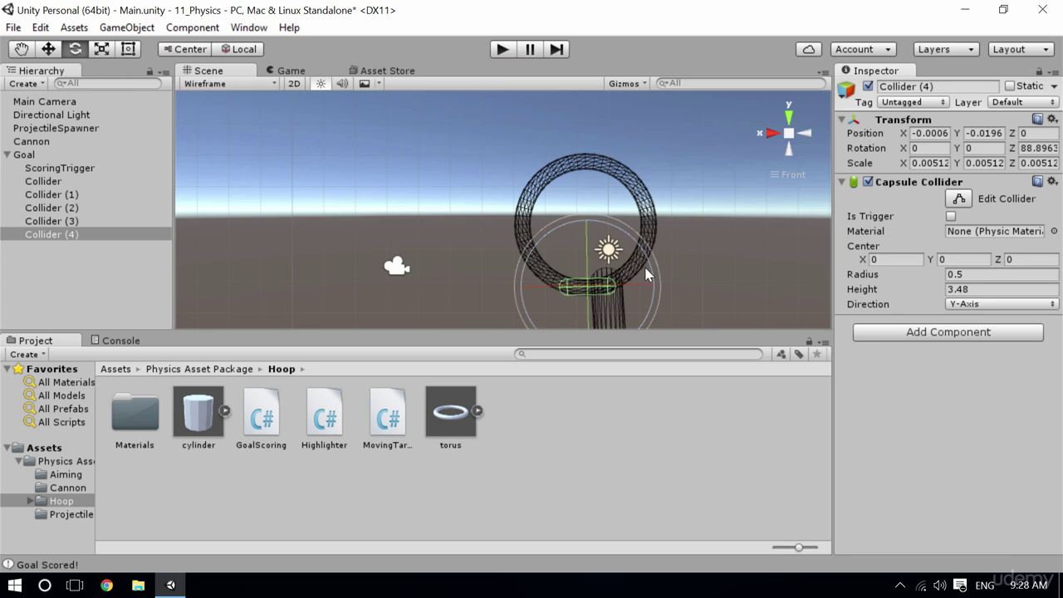
pyautogui.moveTo(648, 267); pyautogui.dragTo(591, 189)
pyautogui.click(1036, 150)
pyautogui.click(1034, 146)
pyautogui.hotkey('ctrl', 'z')
pyautogui.write('45')
# Place Collider (4) at the hoop's lower right and duplicate it to Collider (5) at the upper left, then to Collider (6).
pyautogui.click(48, 49)
pyautogui.moveTo(599, 295); pyautogui.dragTo(633, 280)
pyautogui.hotkey('ctrl', 'd')
pyautogui.moveTo(628, 287); pyautogui.dragTo(540, 202)
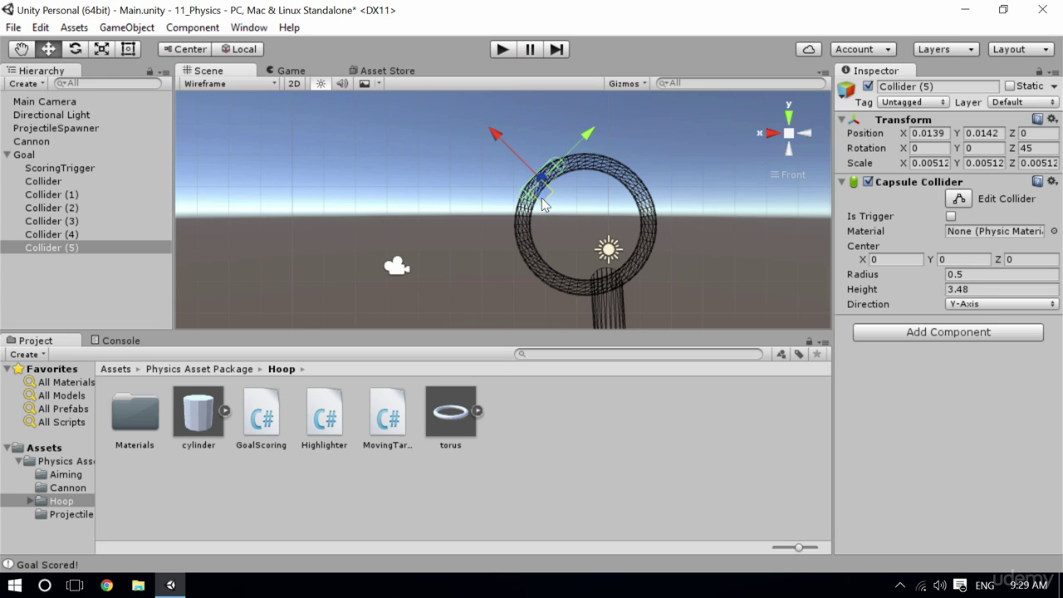
pyautogui.hotkey('ctrl', 'd')
# Tilt Collider (6) the opposite diagonal, setting its Z rotation to -45 degrees.
pyautogui.click(74, 49)
pyautogui.moveTo(555, 242); pyautogui.dragTo(762, 131)
pyautogui.press('Return')
pyautogui.write('-4')
pyautogui.click(526, 202)
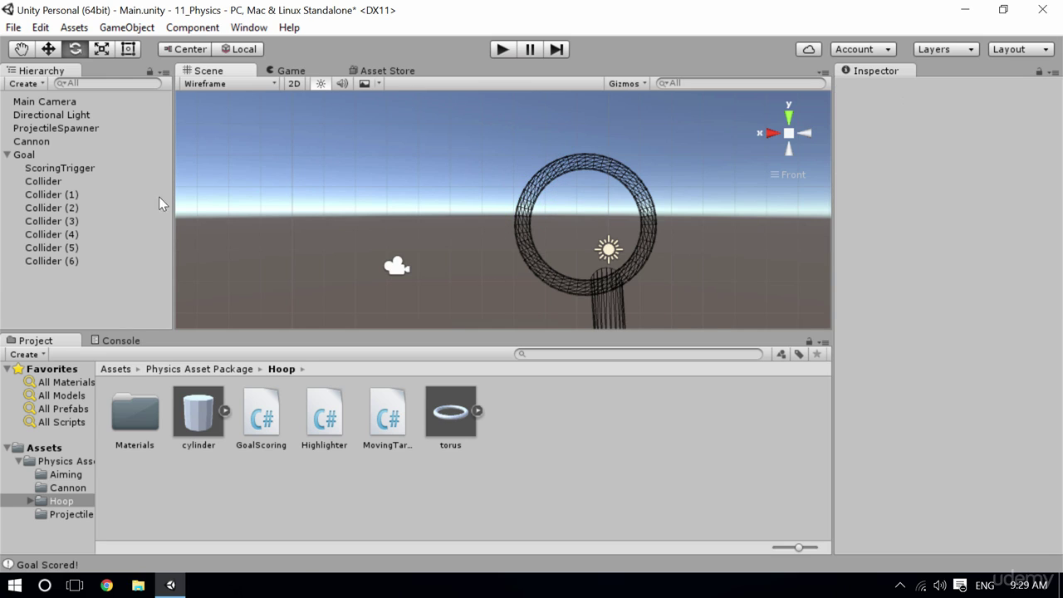
pyautogui.click(98, 262)
# Move Collider (6) to the hoop's lower left and duplicate it as Collider (7) at the upper right.
pyautogui.press('w')
pyautogui.moveTo(534, 208); pyautogui.dragTo(539, 289)
pyautogui.hotkey('ctrl', 'd')
pyautogui.moveTo(536, 277); pyautogui.dragTo(633, 191)
# Nudge Collider (6) slightly so it sits neatly on the ring.
pyautogui.click(34, 153)
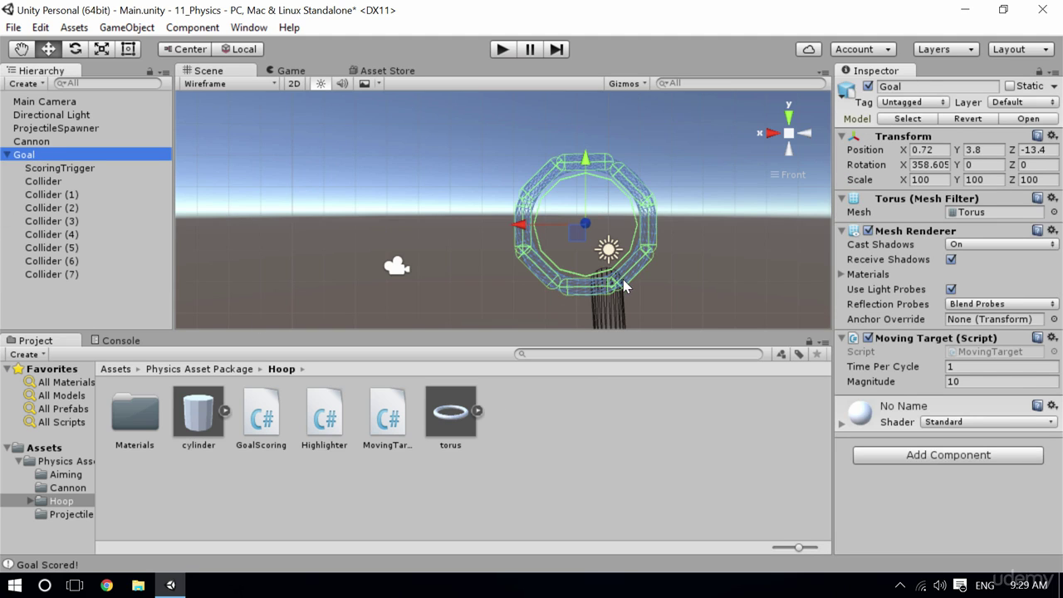
pyautogui.click(52, 261)
pyautogui.moveTo(548, 293); pyautogui.dragTo(544, 288)
# Select Goal, save the scene, and start Play mode.
pyautogui.click(17, 155)
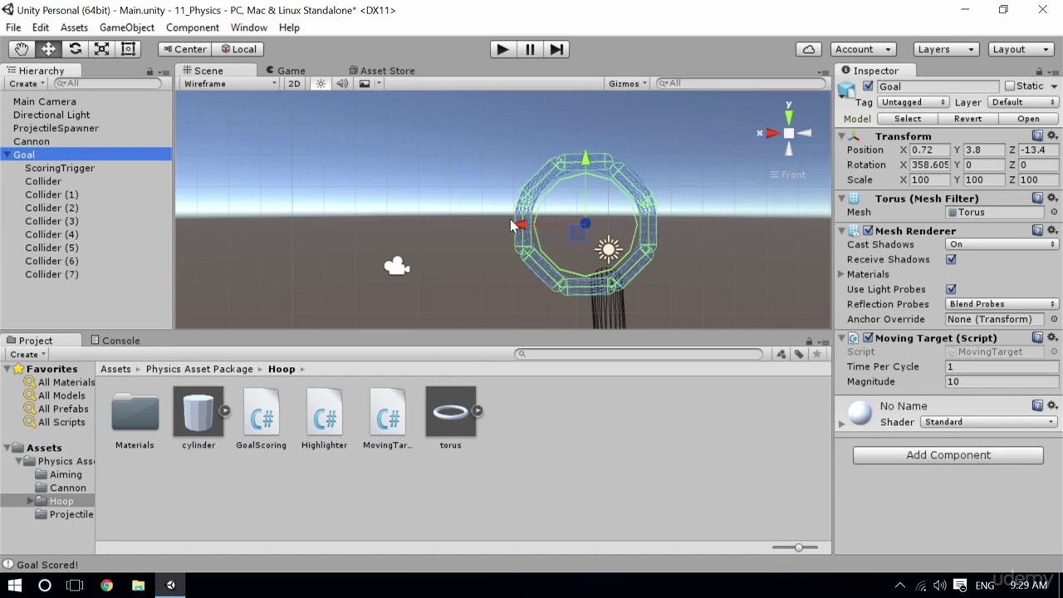
pyautogui.hotkey('ctrl', 's')
pyautogui.click(509, 49)
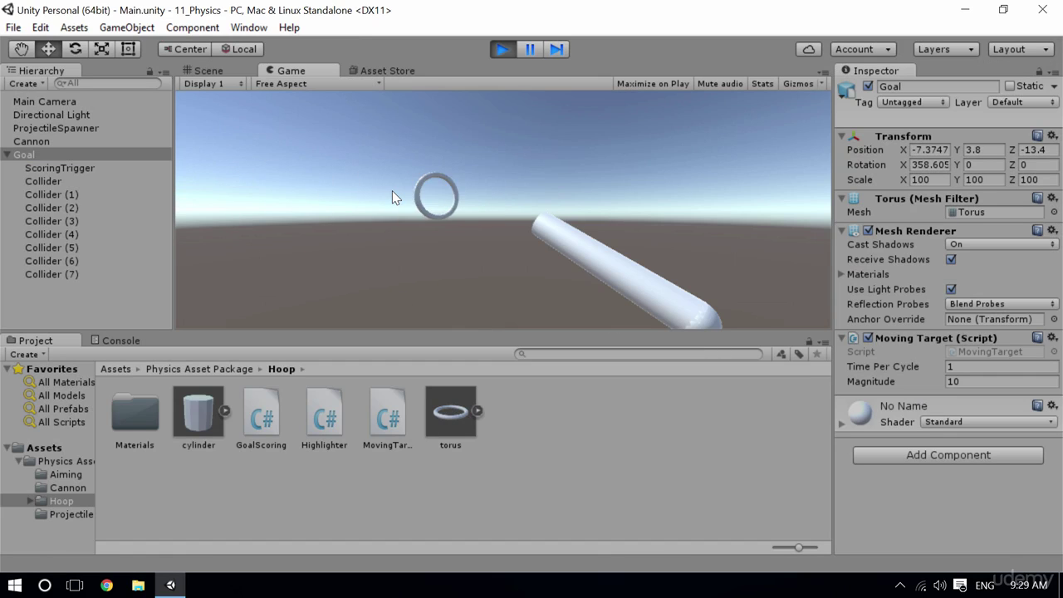
# Fire projectiles at the moving hoop, stop playing, then reselect Goal and orbit the scene view.
pyautogui.click(394, 196)
pyautogui.click(495, 49)
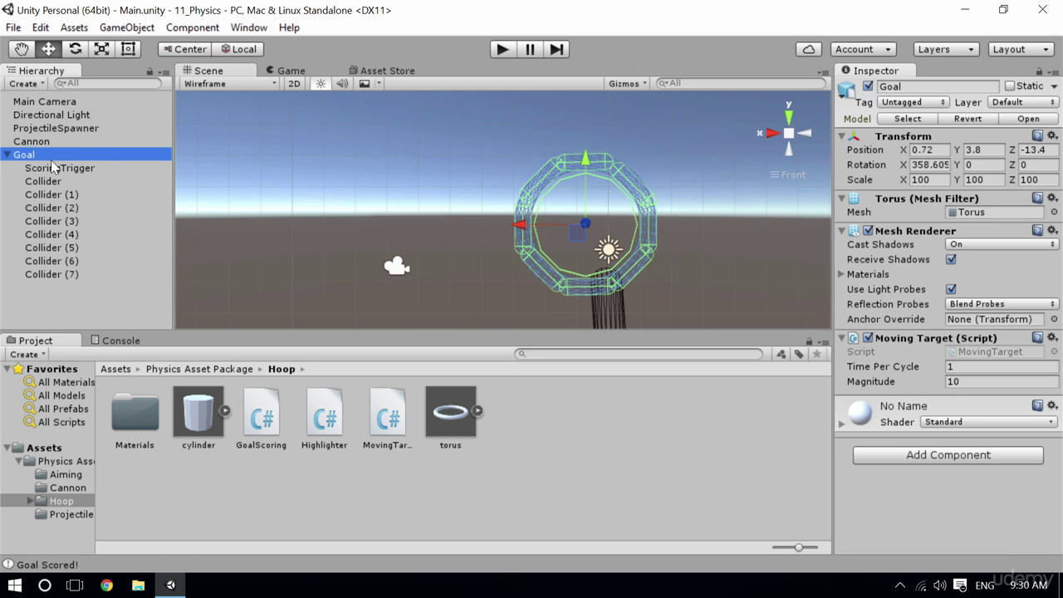
pyautogui.click(57, 169)
pyautogui.press('Up')
pyautogui.scroll(-2, 629, 280)
pyautogui.keyDown('alt'); pyautogui.moveTo(425, 182); pyautogui.dragTo(561, 228); pyautogui.keyUp('alt')
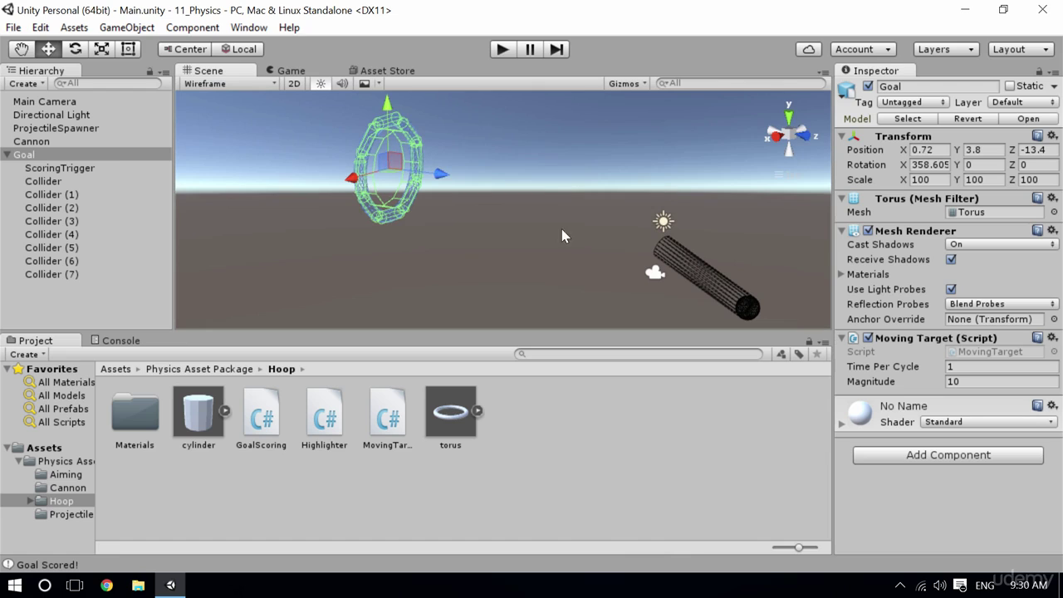
# Add a Rigidbody component to Goal via the 'rig' search and briefly play-test it.
pyautogui.click(966, 458)
pyautogui.write('rig')
pyautogui.press('Return')
pyautogui.click(508, 51)
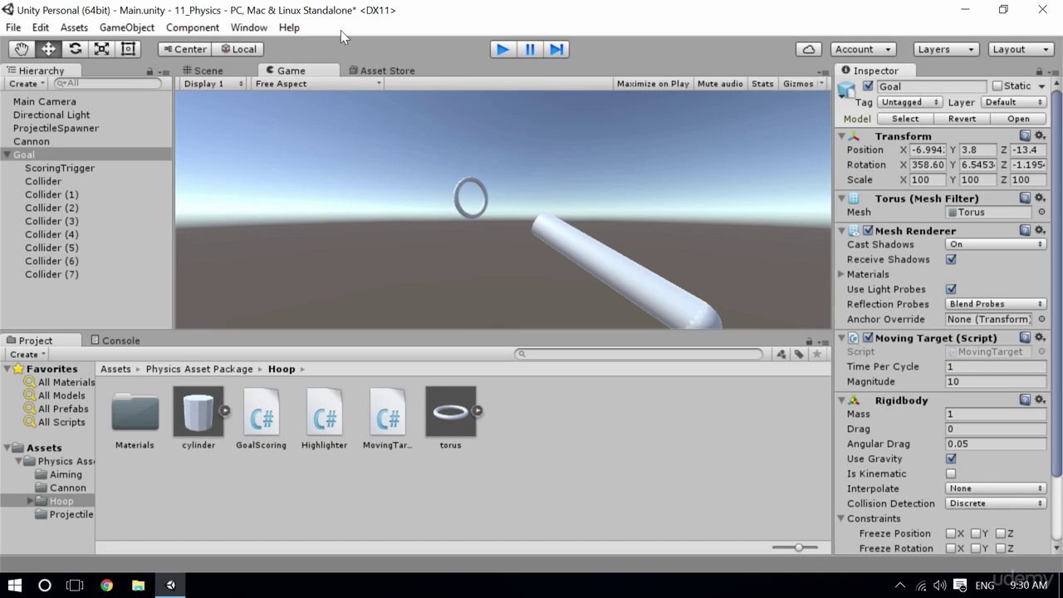
pyautogui.hotkey('ctrl', 'p')
# Enable Is Kinematic on the Goal's Rigidbody and start Play mode again.
pyautogui.scroll(-3, 941, 459)
pyautogui.scroll(-1, 956, 429)
pyautogui.click(951, 393)
pyautogui.click(503, 49)
# Exit Play mode after watching the kinematic hoop test.
pyautogui.click(501, 51)
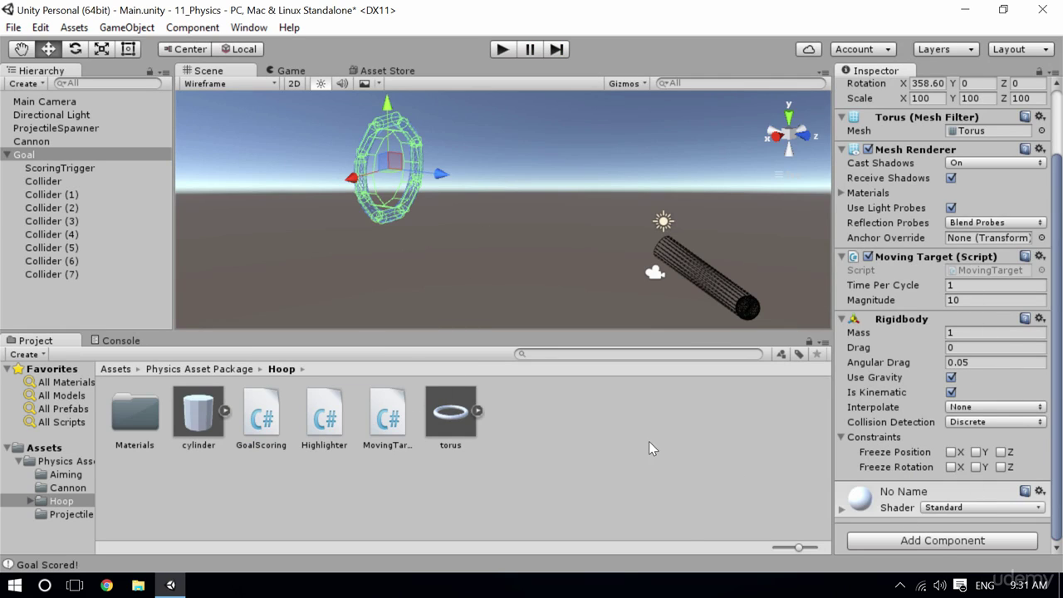
# Set the Moving Target's Time Per Cycle to 5 and start Play mode.
pyautogui.click(940, 301)
pyautogui.click(963, 287)
pyautogui.click(638, 375)
pyautogui.click(498, 48)
# Fire a rapid stream of projectiles at the slower-moving hoop in the Game view.
pyautogui.click(387, 179)
pyautogui.click(386, 178)
pyautogui.click(386, 179)
pyautogui.click(386, 178)
pyautogui.click(386, 178)
pyautogui.click(386, 178)
pyautogui.click(386, 177)
pyautogui.click(386, 178)
pyautogui.click(386, 178)
pyautogui.click(386, 178)
pyautogui.click(386, 178)
pyautogui.click(386, 177)
pyautogui.click(386, 178)
pyautogui.click(386, 178)
pyautogui.click(386, 177)
pyautogui.click(386, 178)
pyautogui.click(386, 177)
pyautogui.click(386, 177)
pyautogui.click(386, 178)
pyautogui.click(386, 178)
pyautogui.click(386, 177)
pyautogui.click(386, 178)
pyautogui.click(386, 178)
pyautogui.click(386, 178)
pyautogui.click(386, 178)
pyautogui.click(386, 178)
pyautogui.click(386, 178)
pyautogui.click(386, 177)
pyautogui.click(386, 177)
pyautogui.click(386, 177)
pyautogui.click(386, 178)
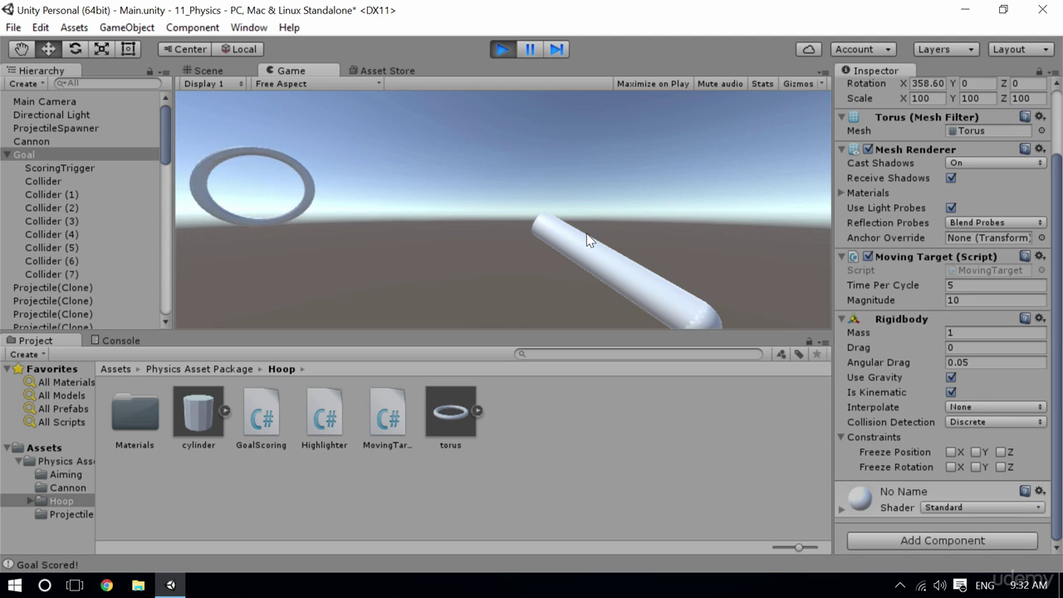